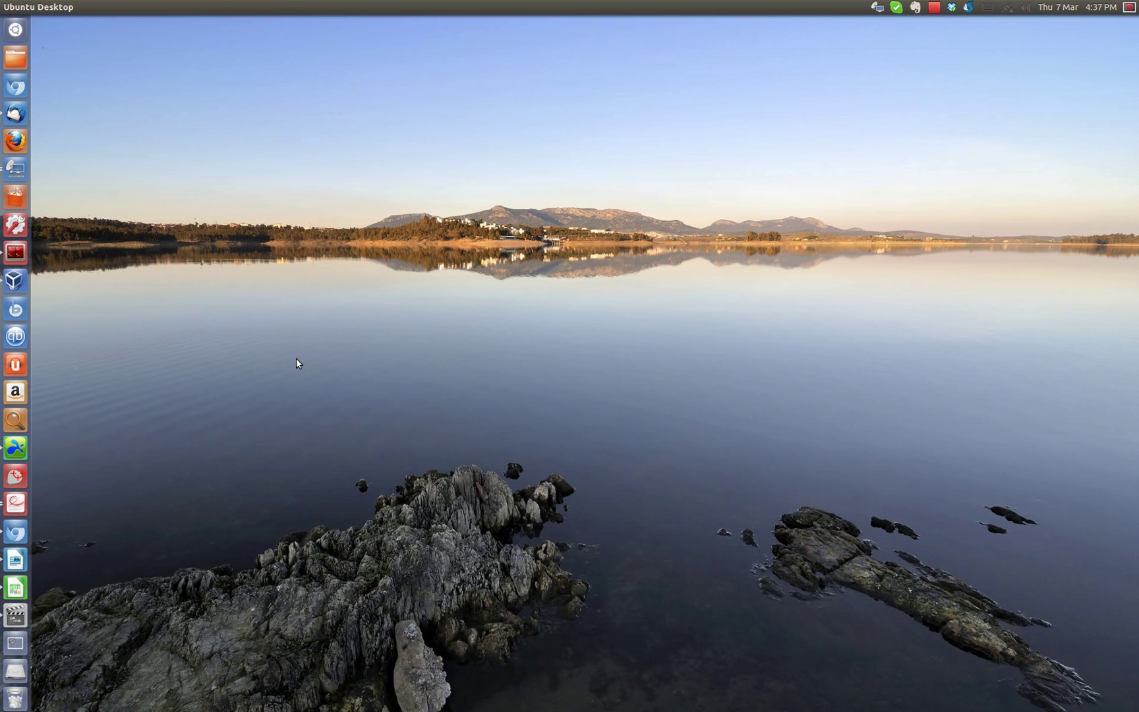
Close the Remmina window and bring up the Azure portal's Virtual Machines page in Chromium
left_click(20, 174)
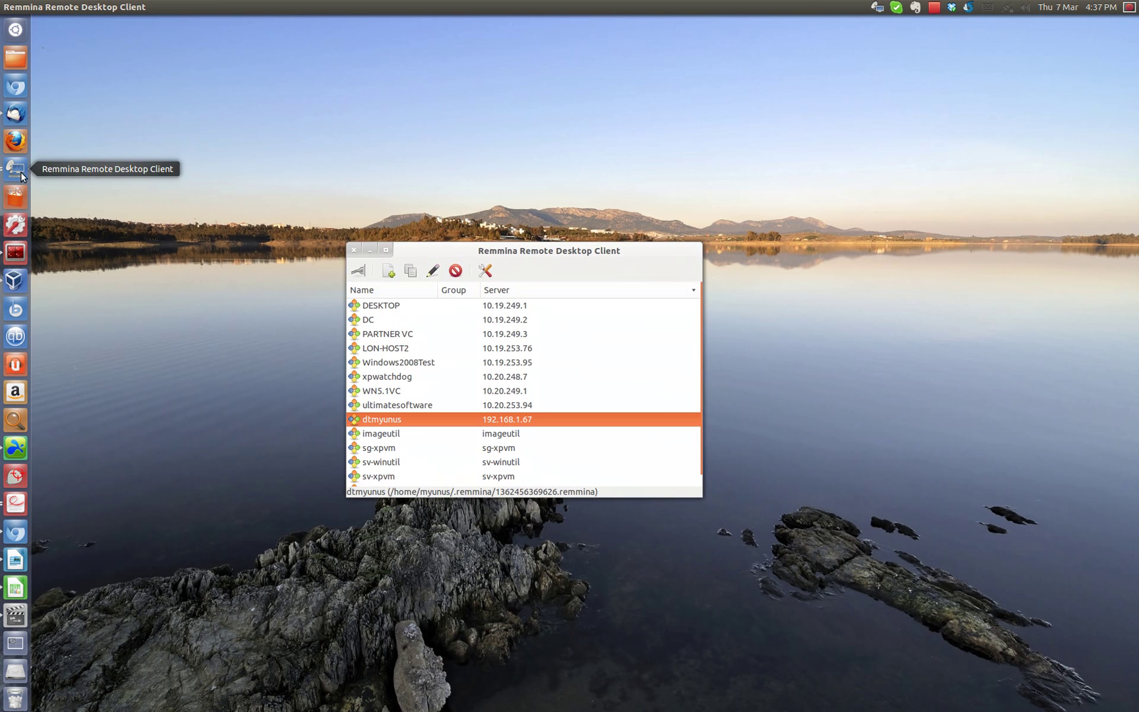
left_click(370, 251)
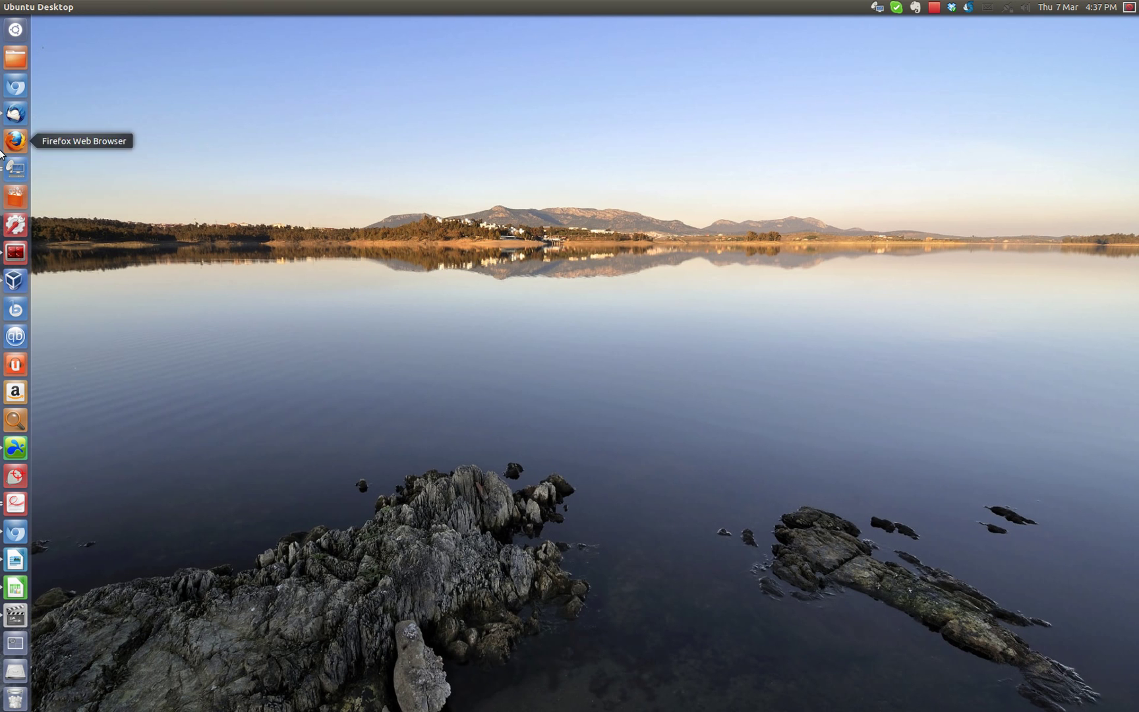
left_click(11, 541)
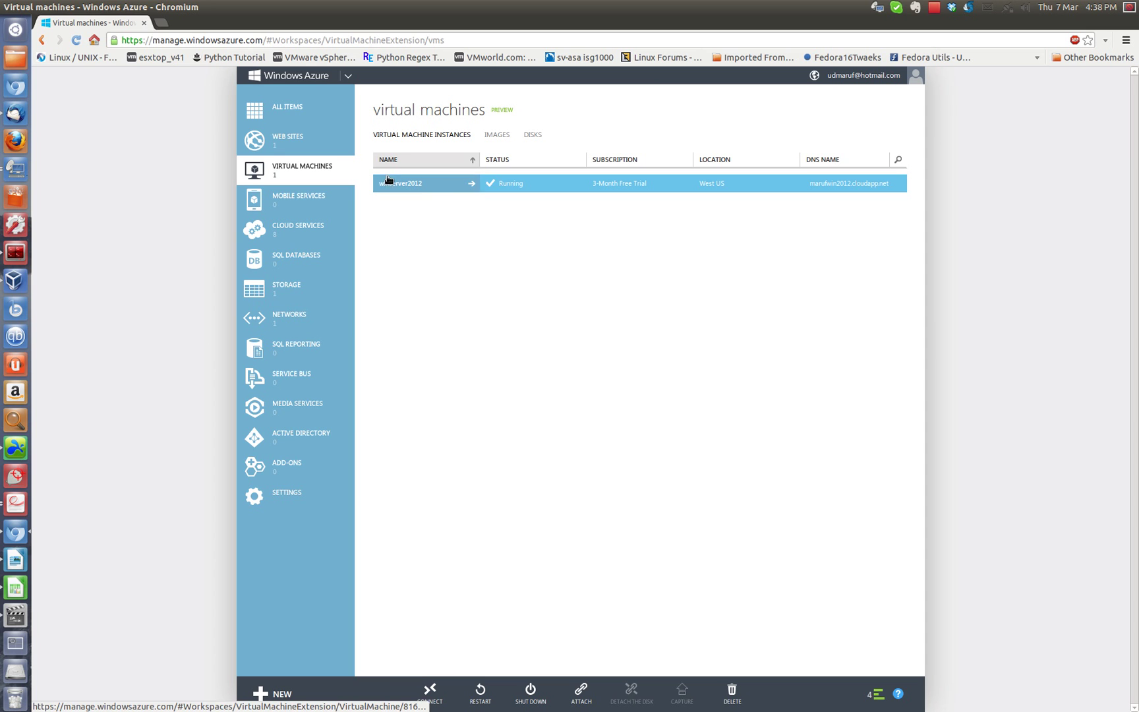
Open the RemoteDesktop endpoint editor from winserver2012's Endpoints list
left_click(468, 184)
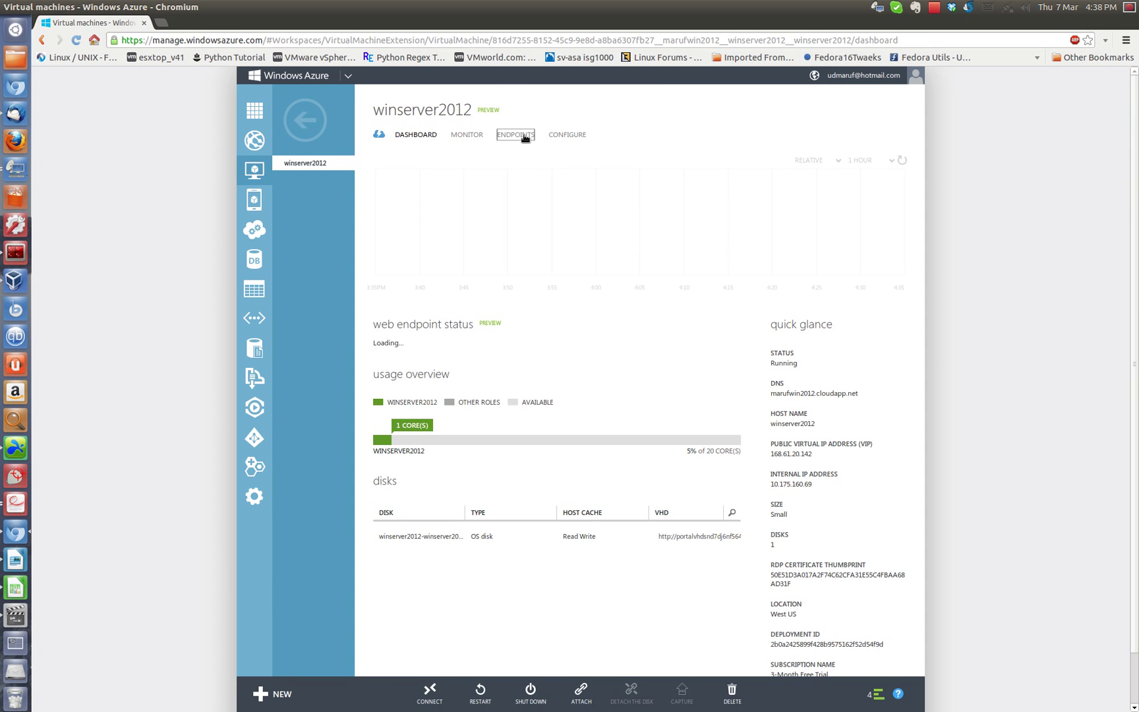
left_click(524, 136)
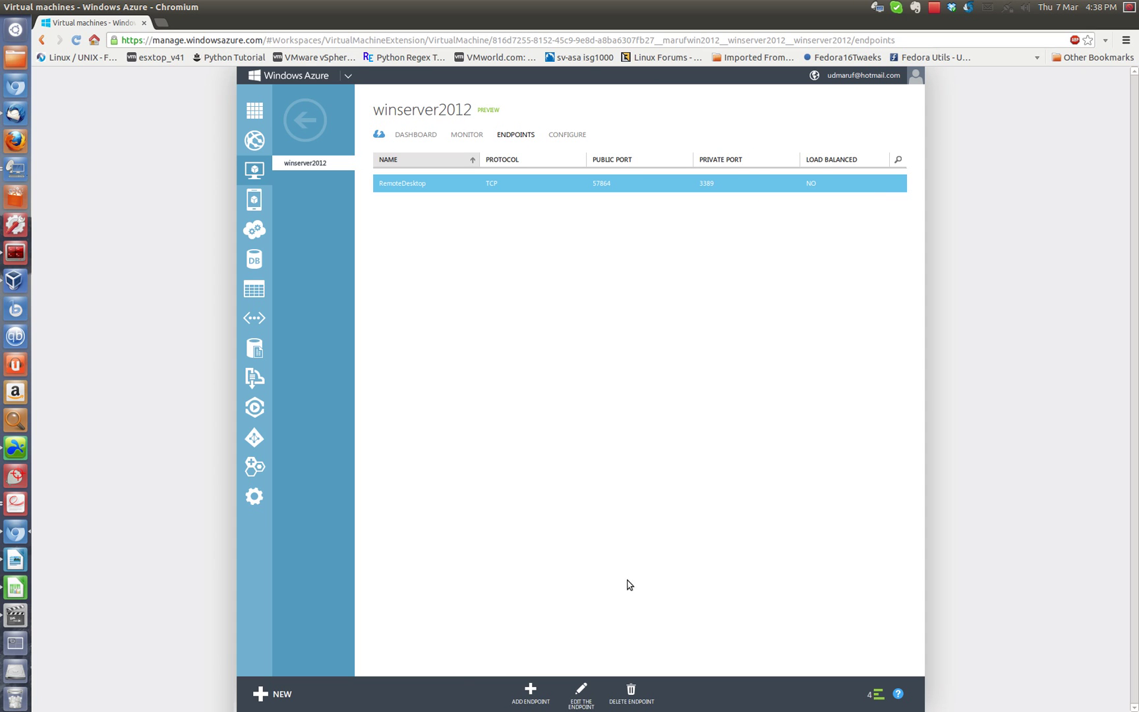
left_click(581, 691)
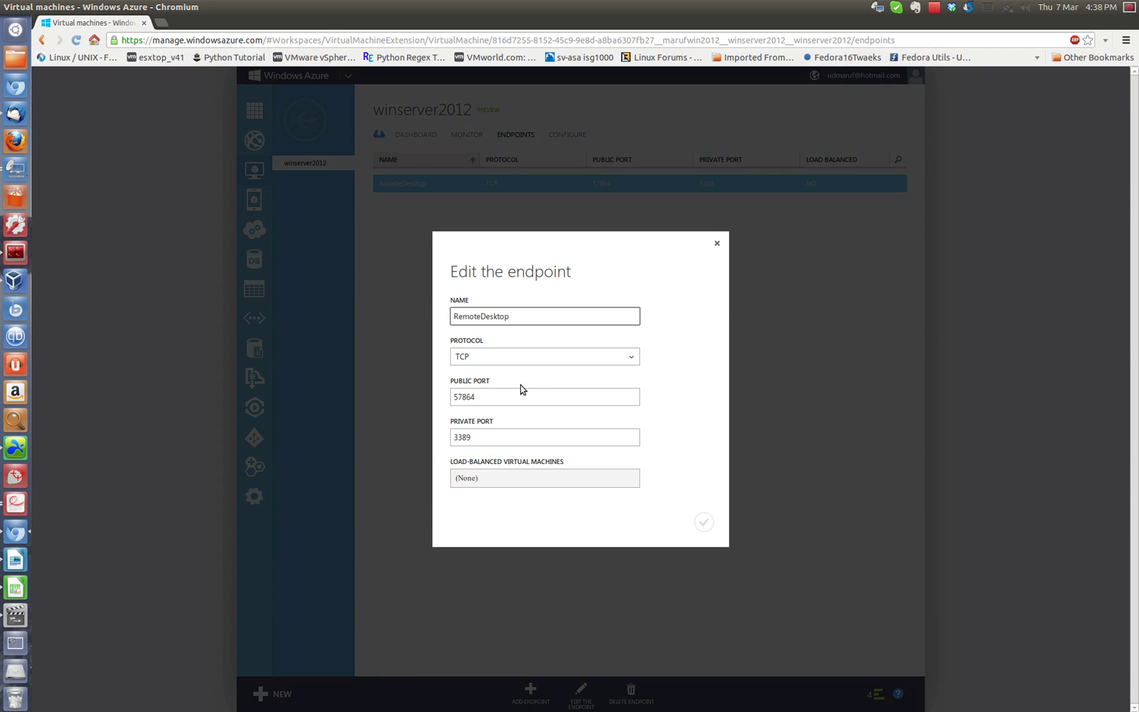
Replace the public port 57864 with 3389
left_click(512, 395)
double_click(512, 395)
type("333")
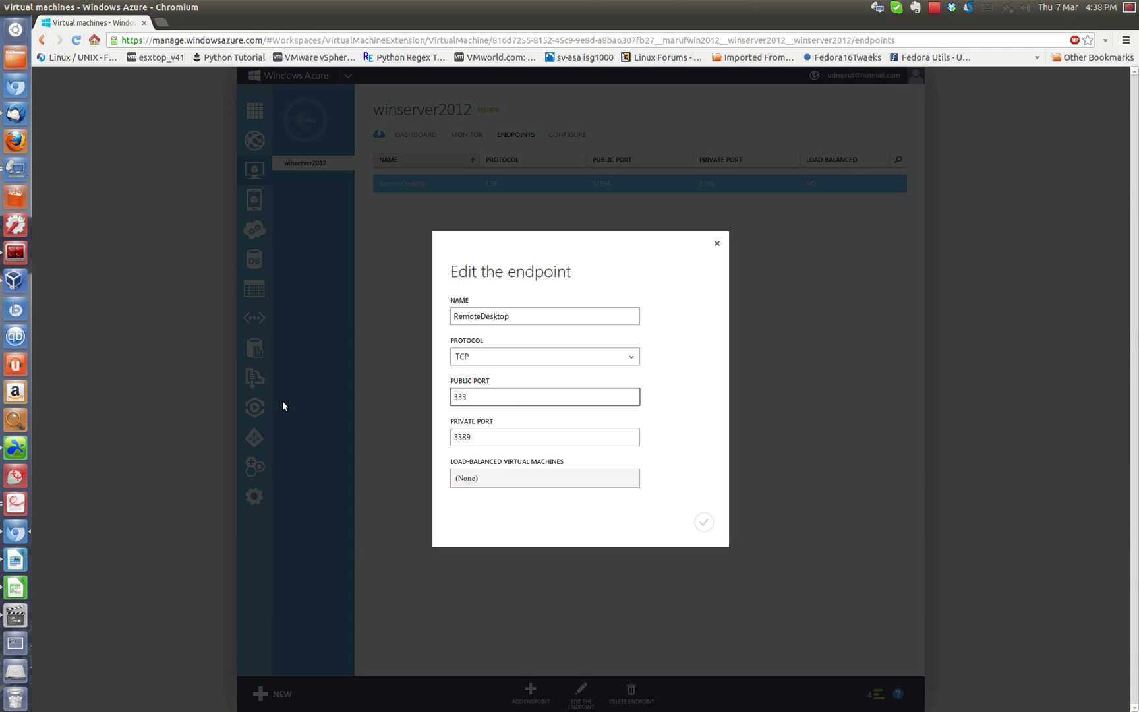
key("BackSpace")
type("89")
left_click_drag(478, 401, 418, 390)
Save the endpoint with public port 3389 and dismiss the completed operation notices
left_click(542, 441)
left_click(704, 522)
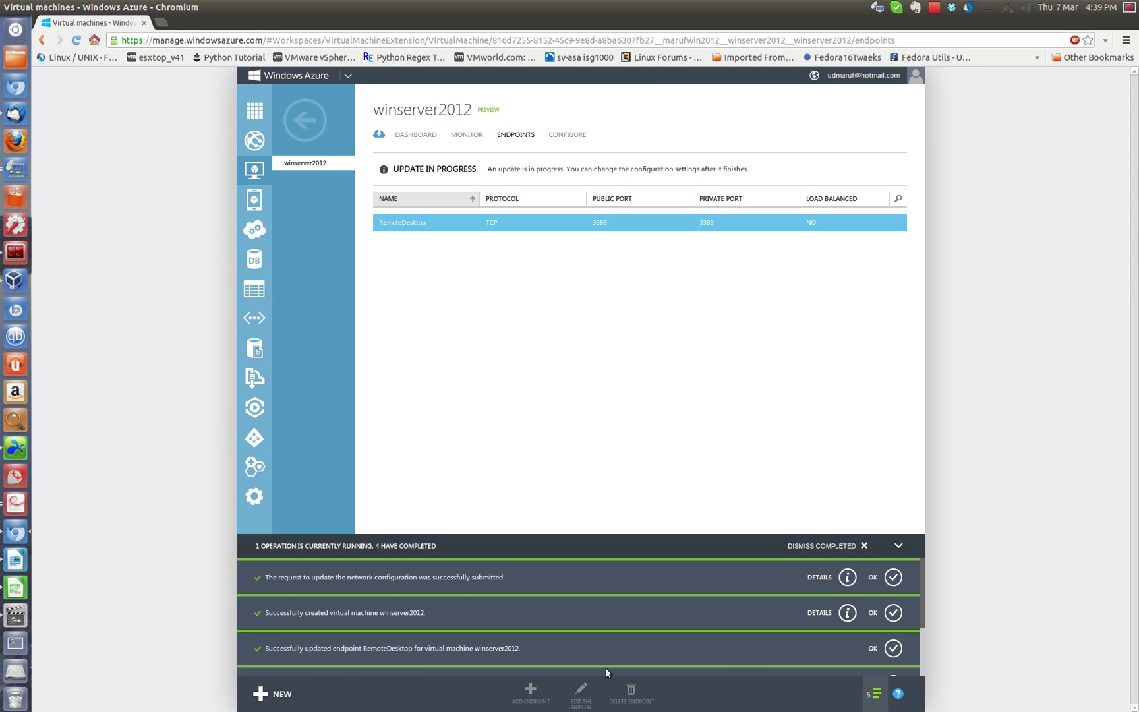
left_click(875, 697)
left_click(875, 703)
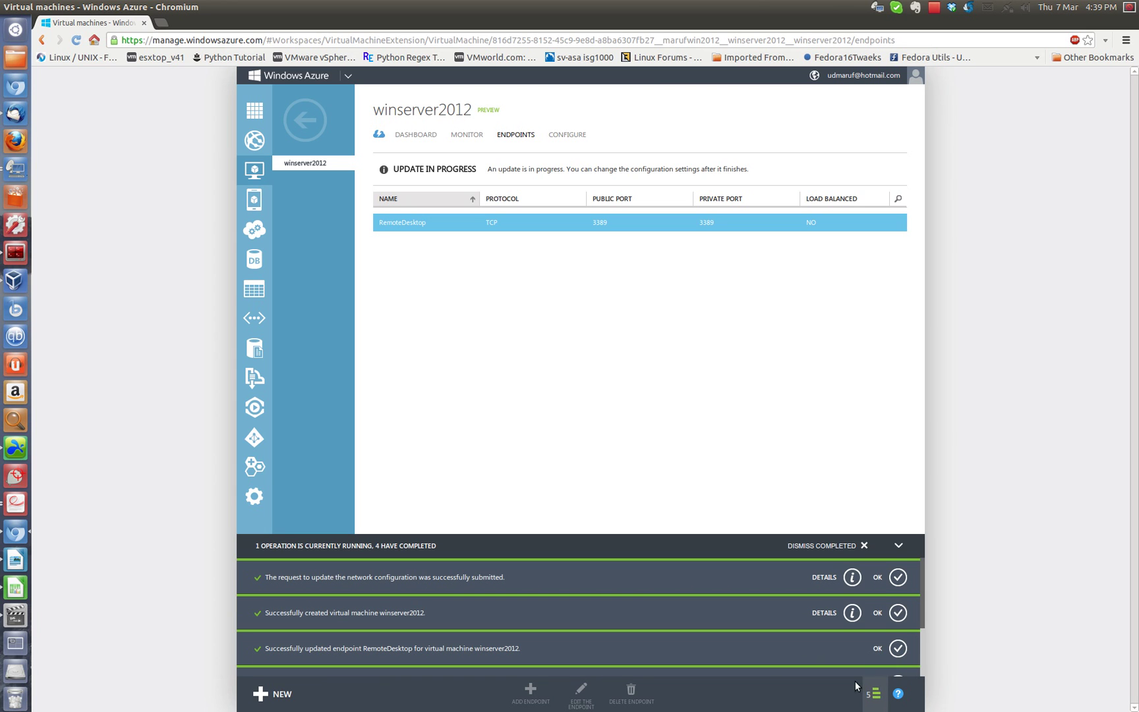
left_click(873, 694)
left_click(874, 694)
left_click(864, 546)
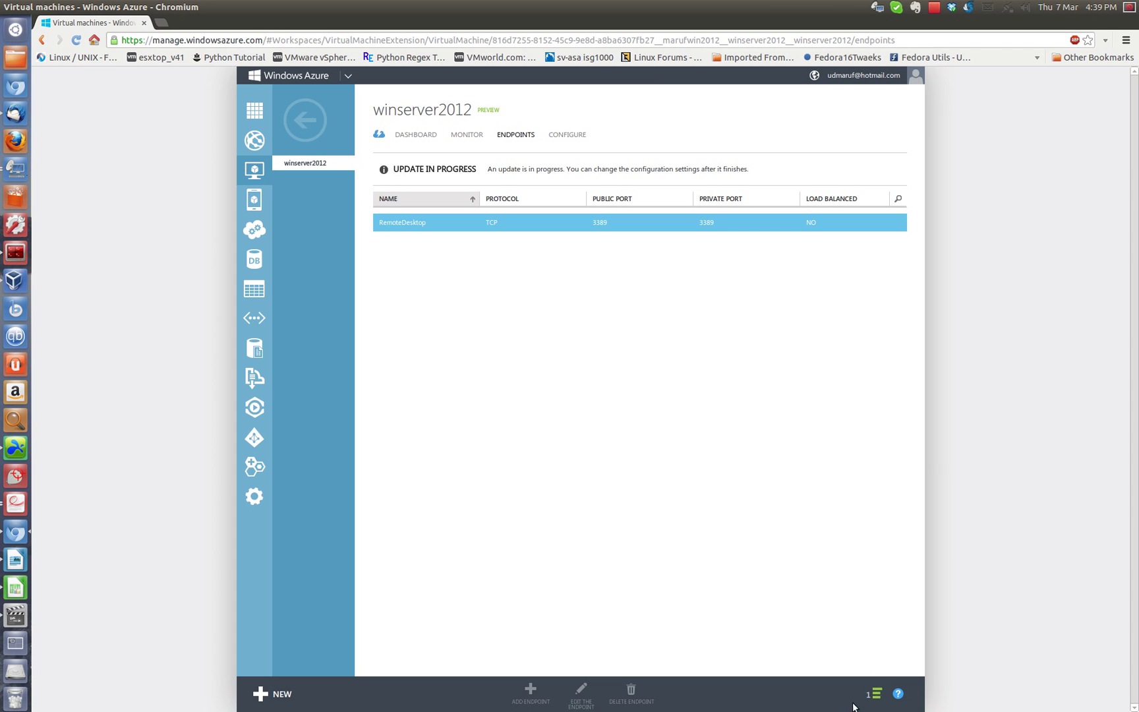
left_click(871, 696)
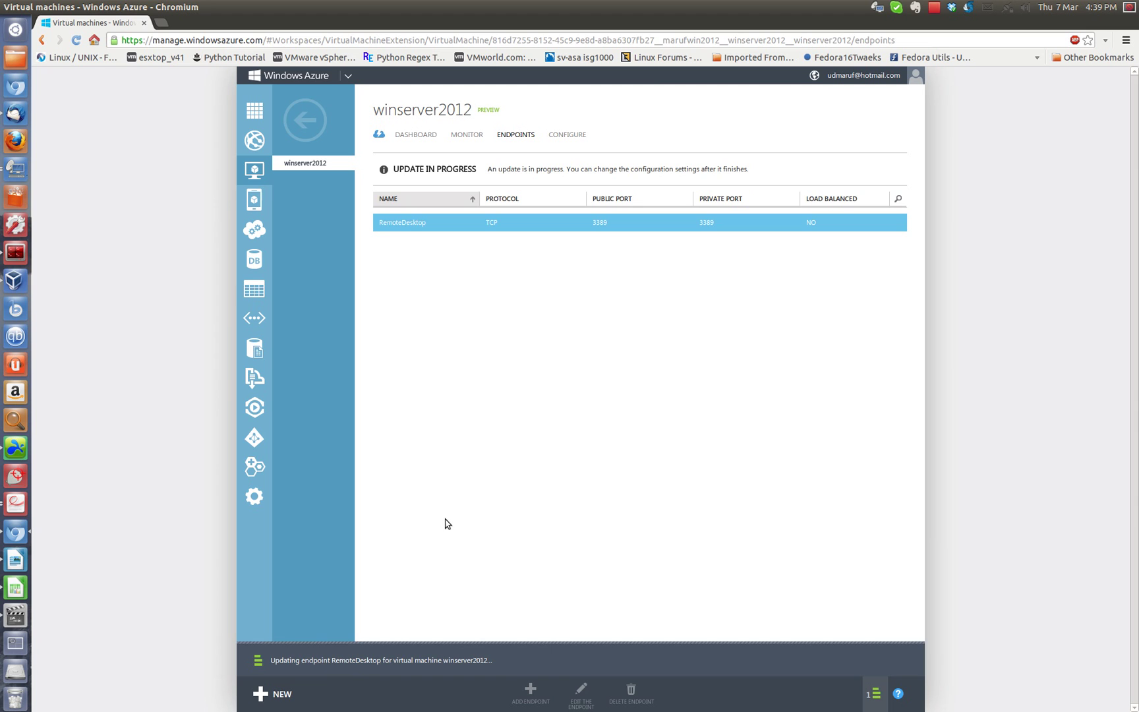
Return to the Virtual Machines list and copy the DNS name marufwin2012.cloudapp.net
left_click(295, 115)
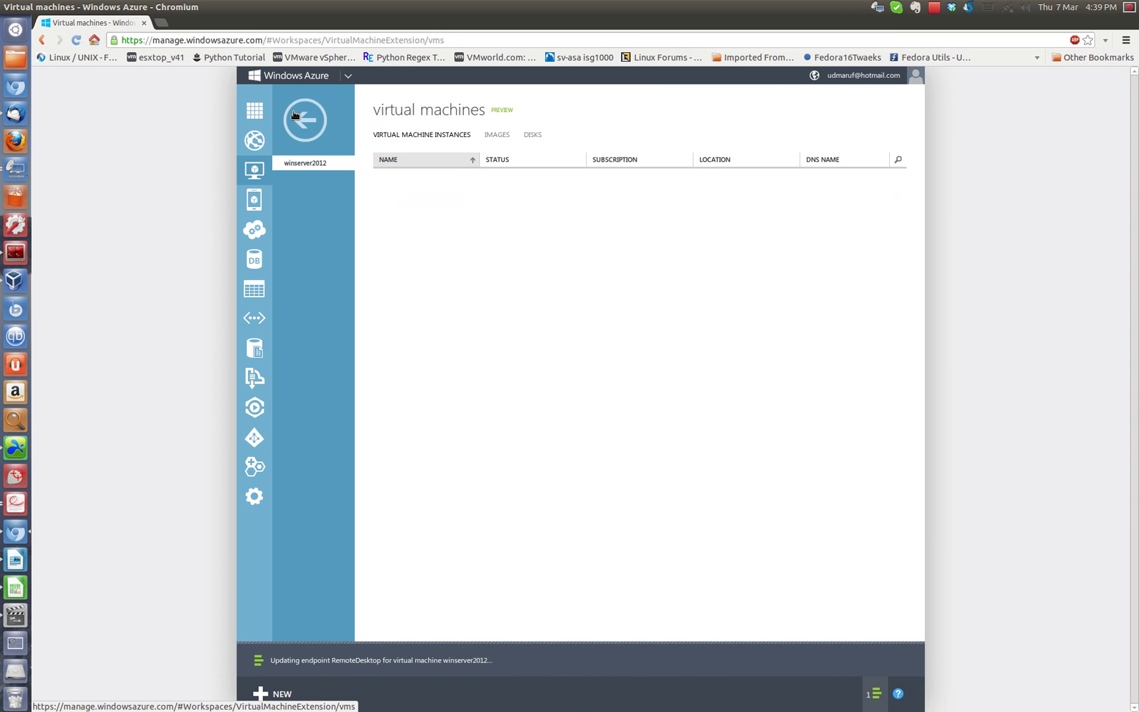
mouse_move(813, 187)
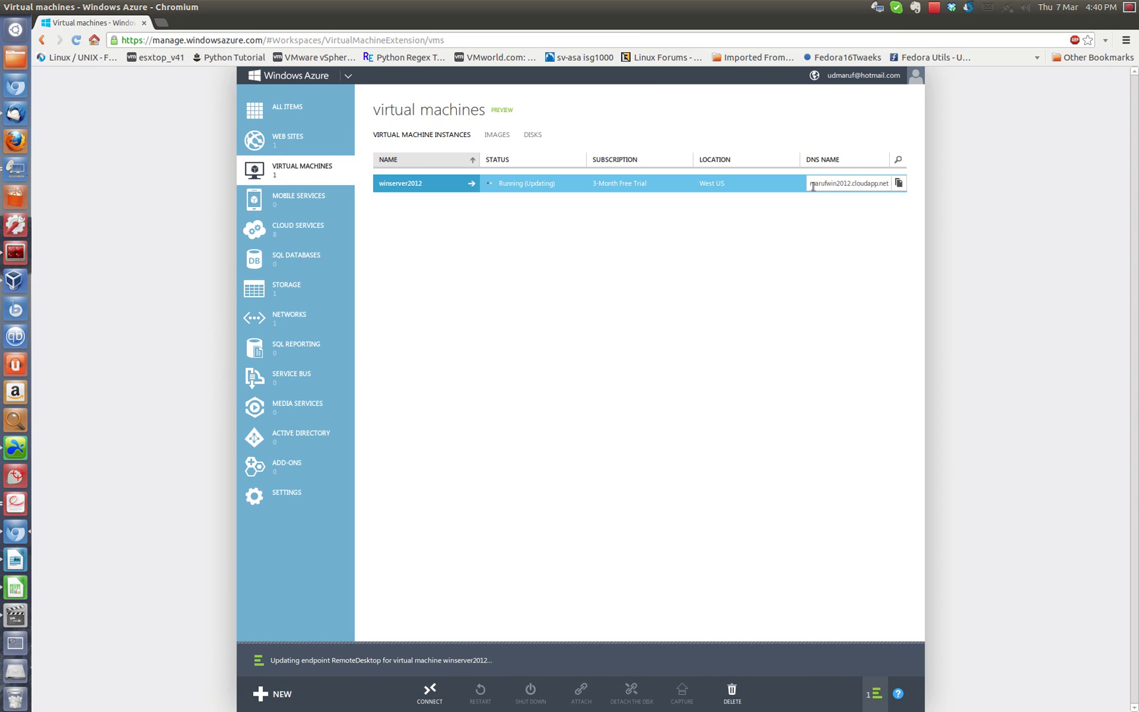
left_click(899, 183)
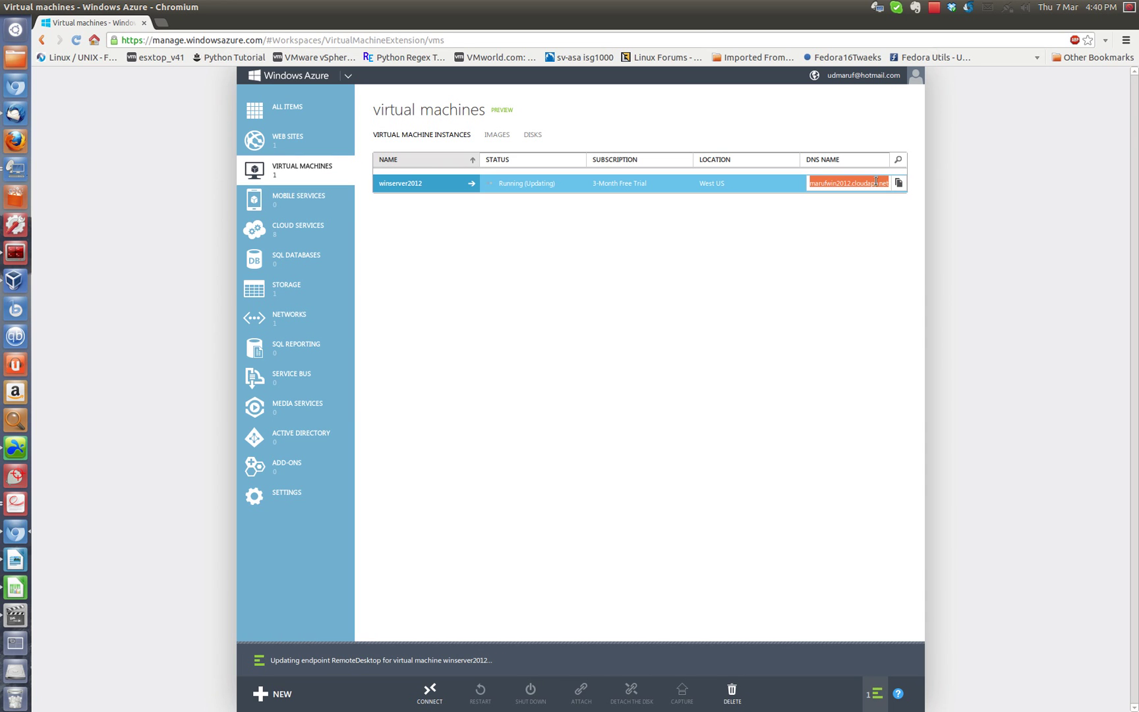
right_click(875, 181)
left_click(887, 189)
left_click(749, 348)
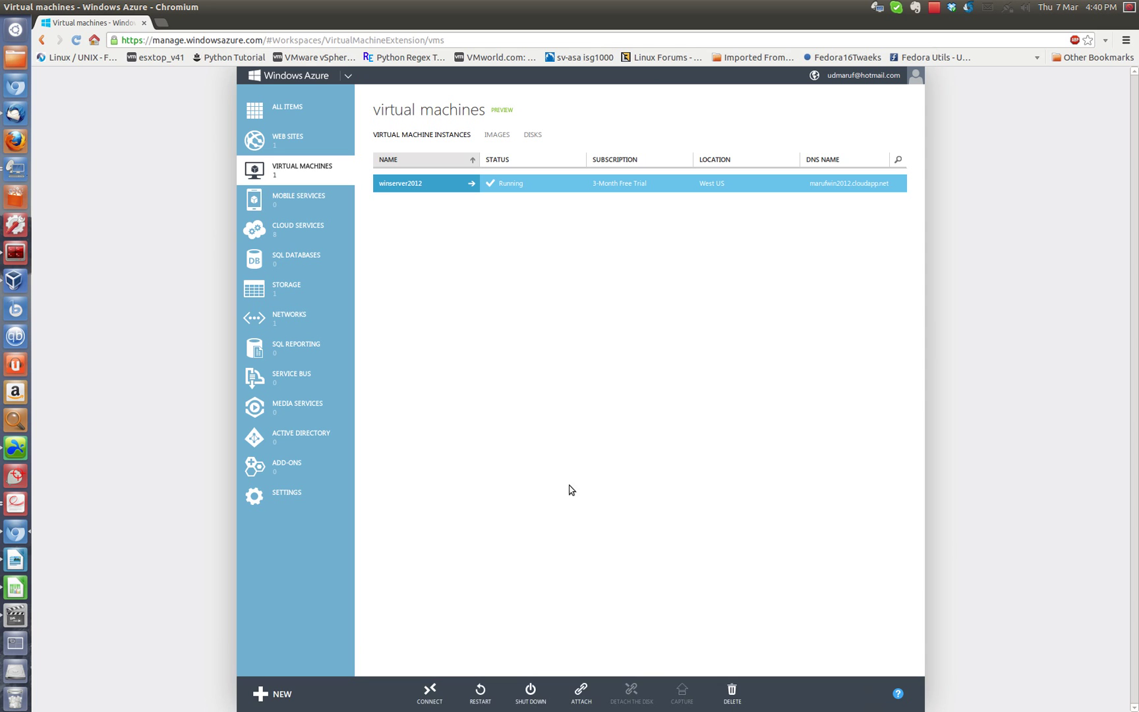
Create a new Remmina profile with marufwin2012.cloudapp.net pasted as name and server
left_click(6, 173)
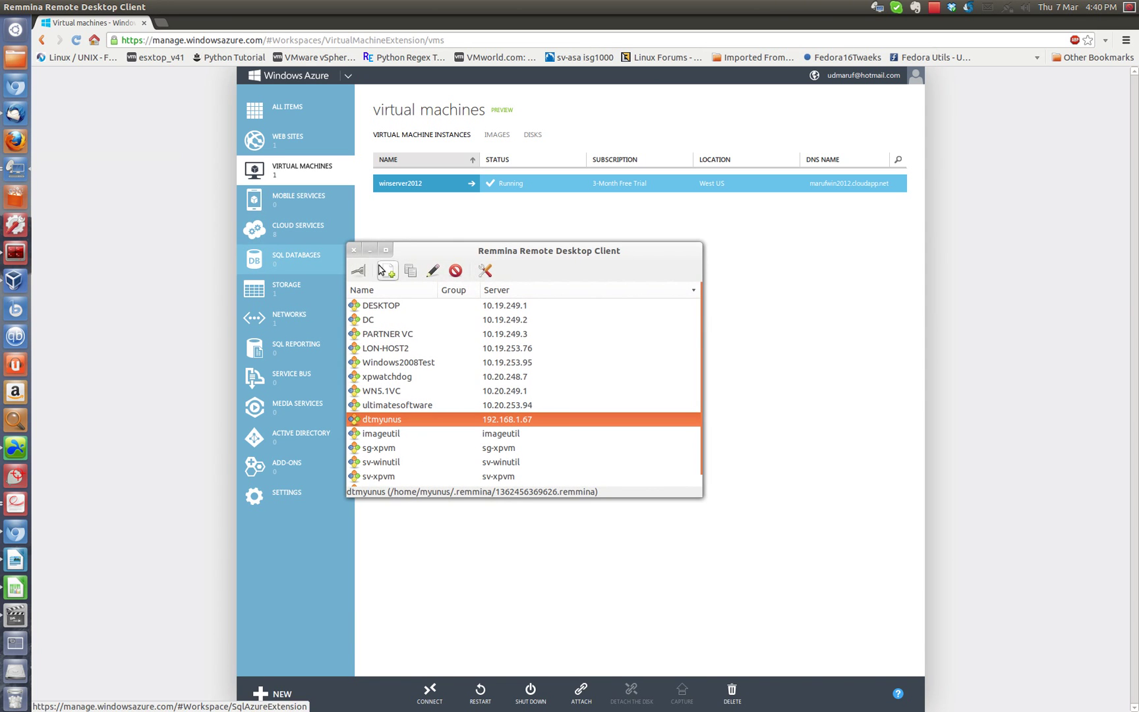
left_click(386, 271)
mouse_move(509, 175)
left_mouse_down()
mouse_move(484, 172)
mouse_move(421, 298)
left_mouse_up()
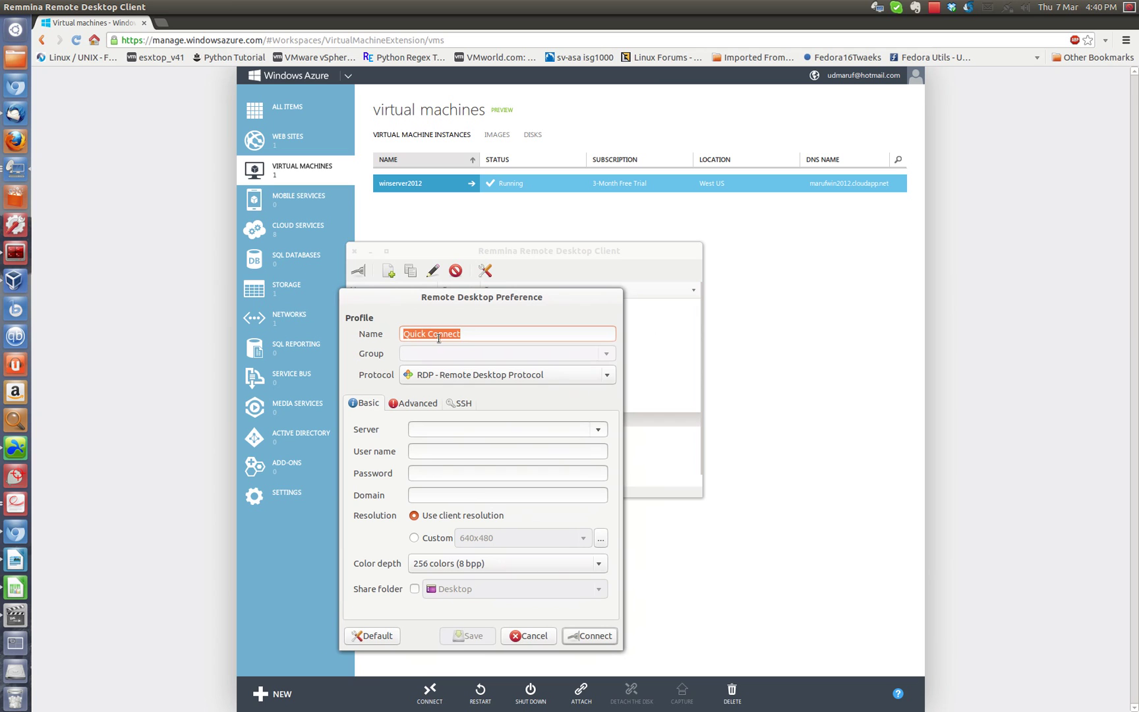
type("win")
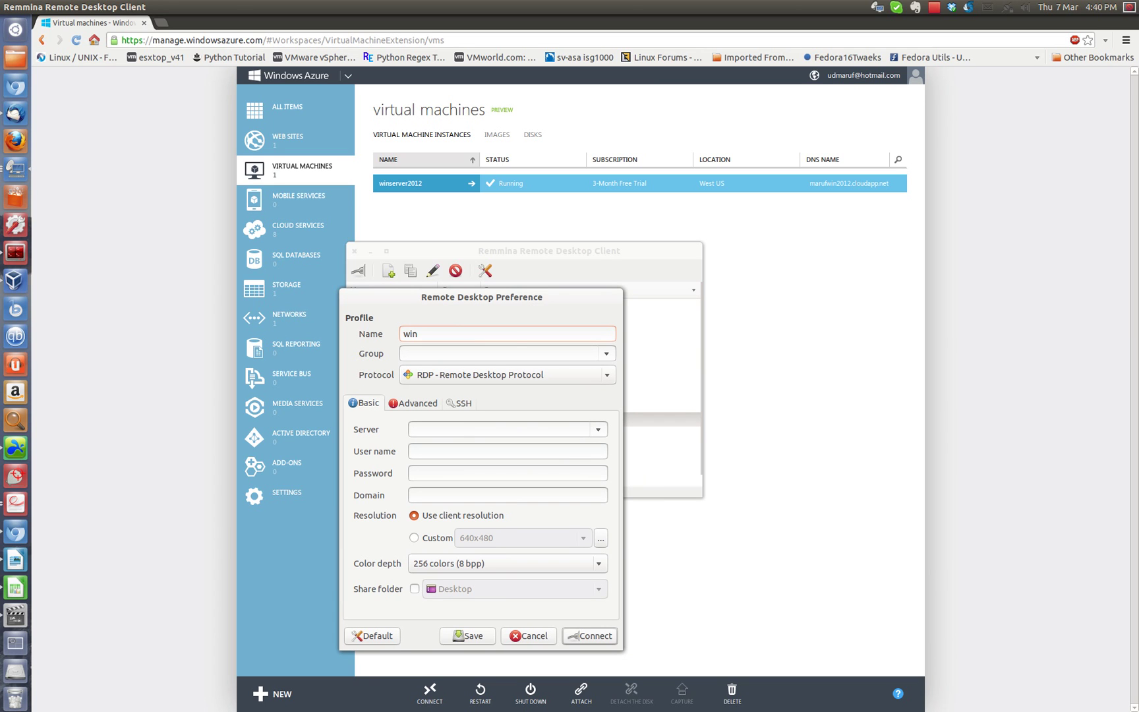
key("BackSpace")
key("BackSpace")
key("BackSpace")
key("ctrl+v")
key("Tab")
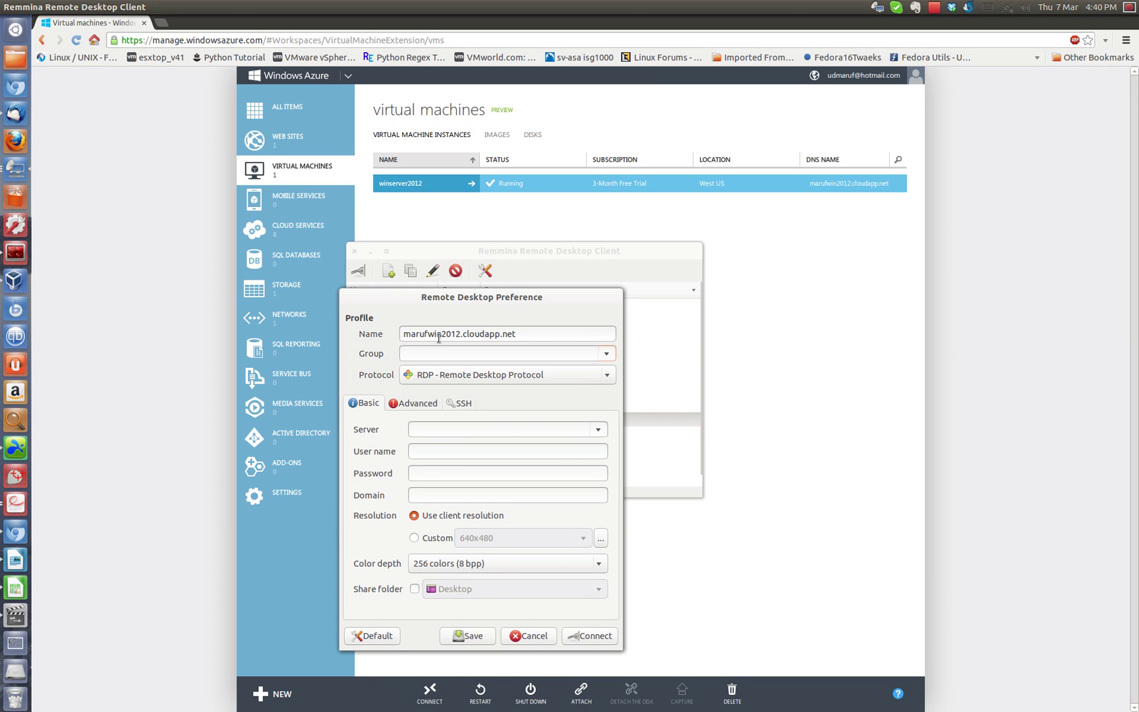
left_click(429, 430)
key("ctrl+v")
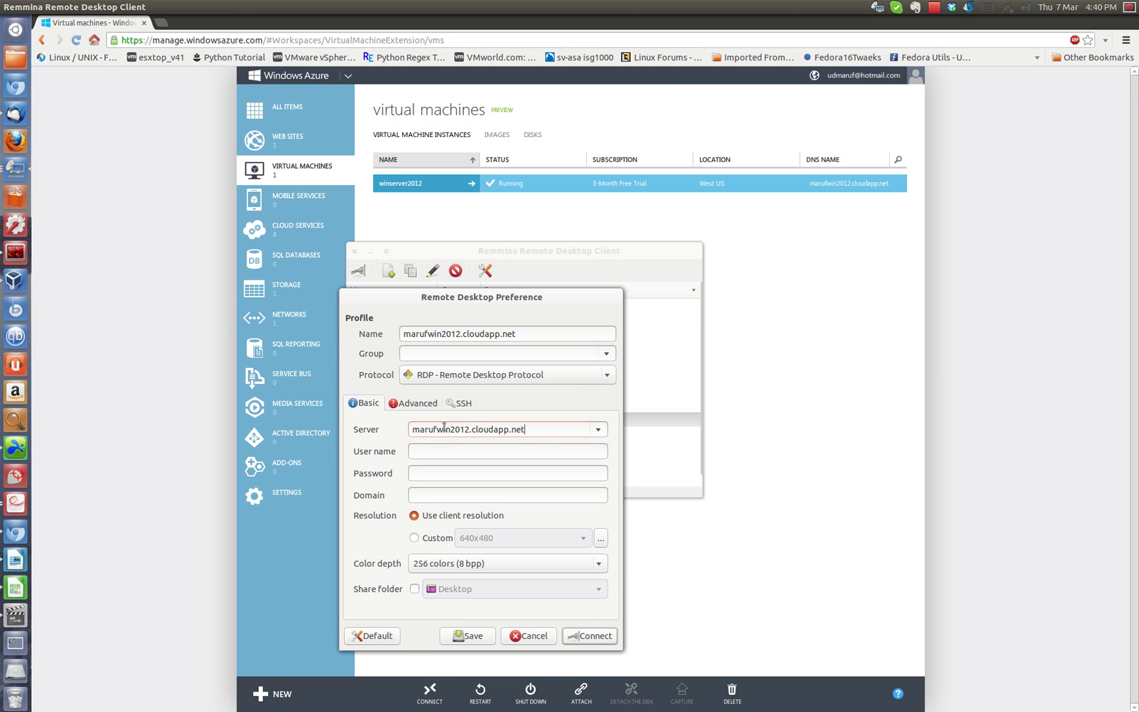
Enter user name administrator and the account password, keeping client resolution
left_click(452, 450)
type("administrator")
key("Tab")
type("********")
key("Tab")
left_click(439, 538)
left_click(434, 517)
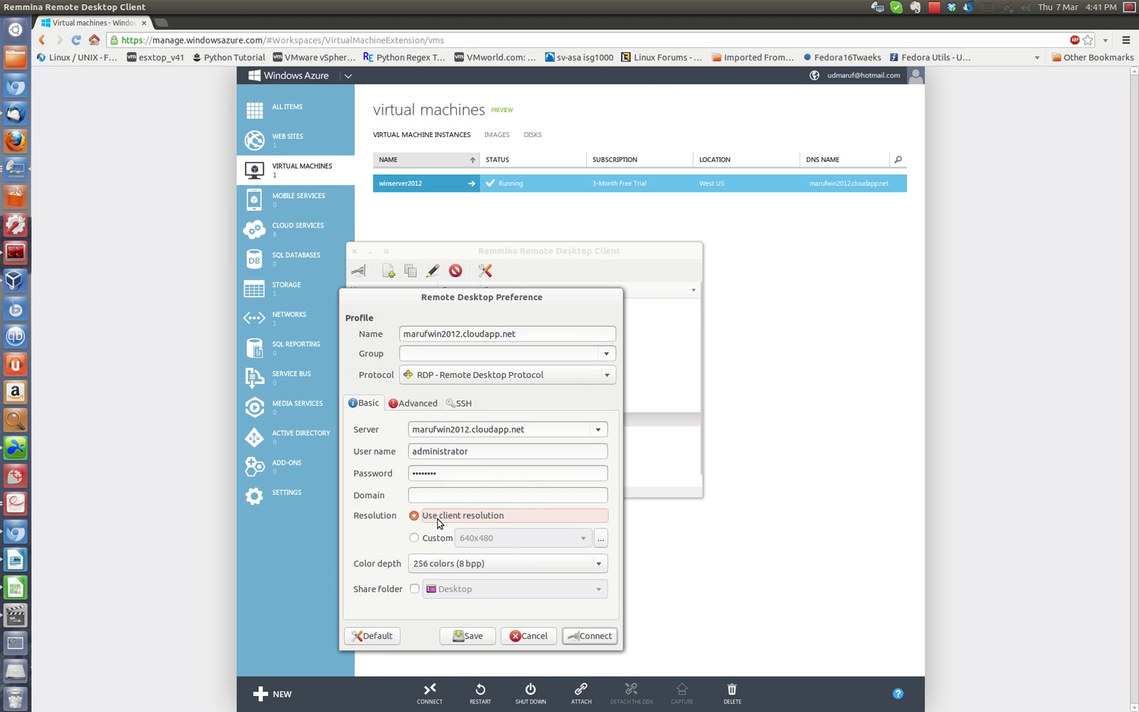
Choose custom resolution 1400x1050 and High color (16 bpp) colour depth for the profile
left_click(418, 539)
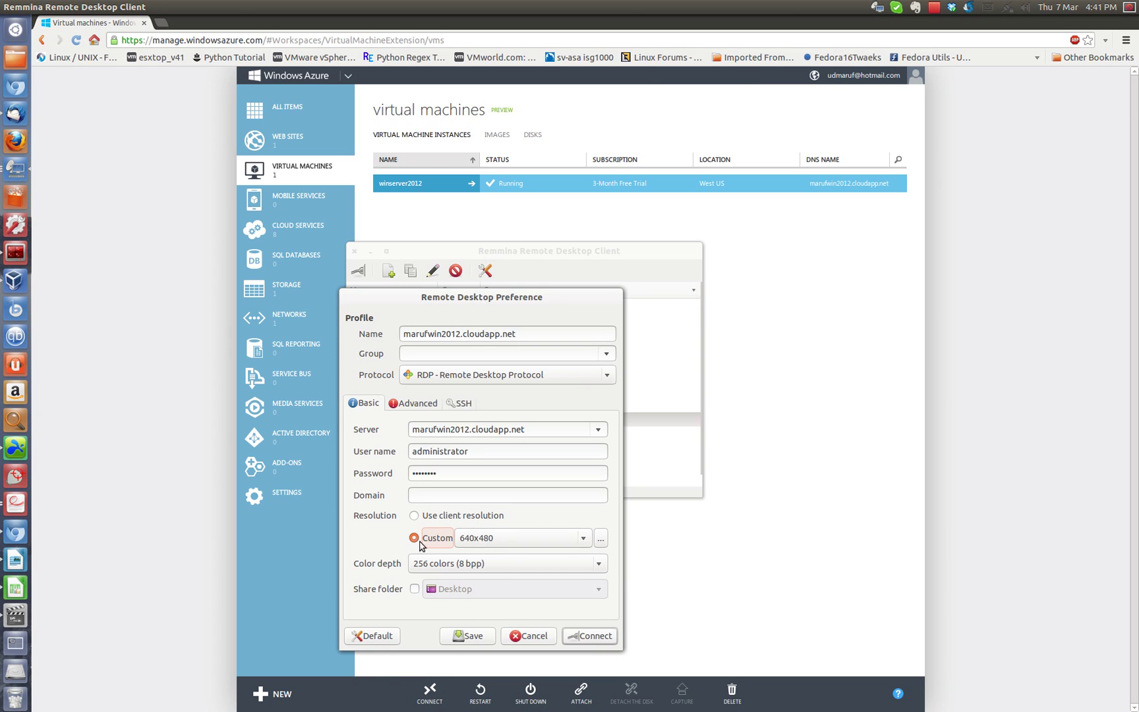
left_click(486, 540)
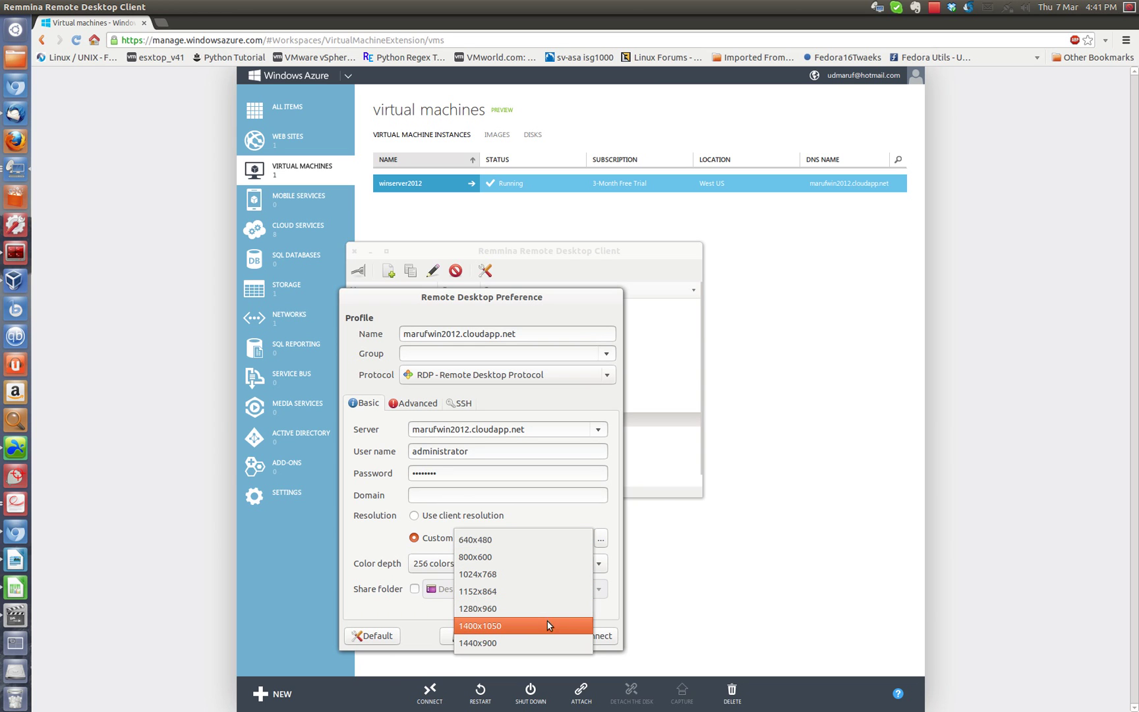
left_click(518, 631)
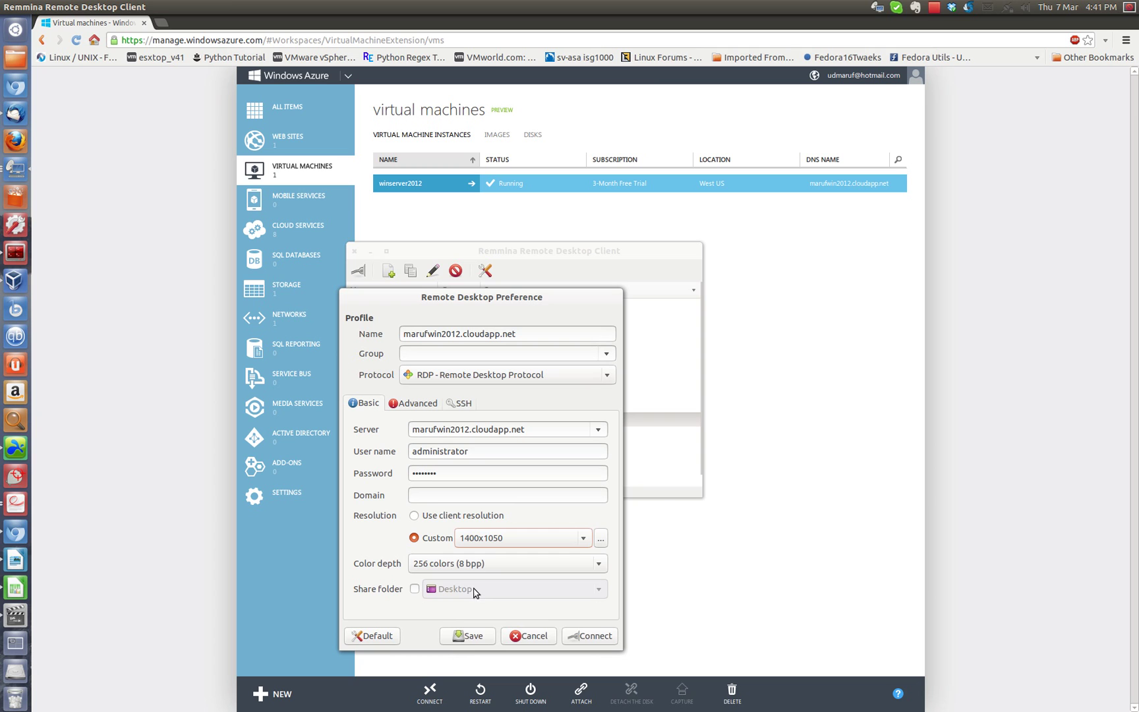
left_click(434, 567)
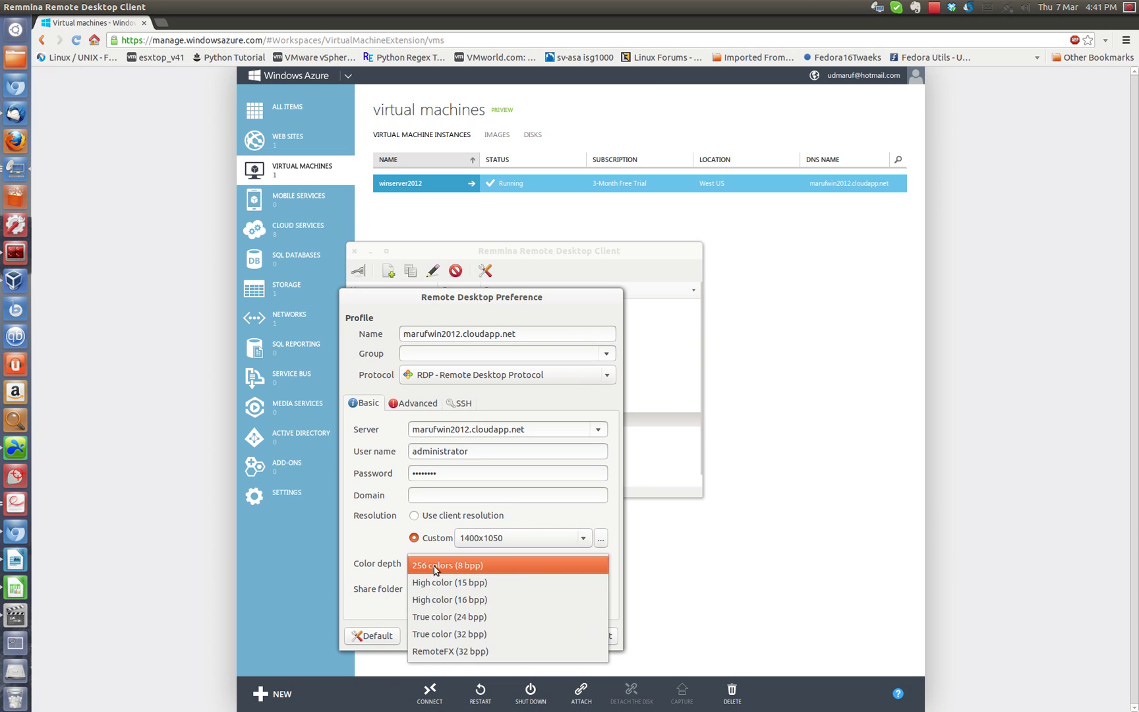
left_click(483, 605)
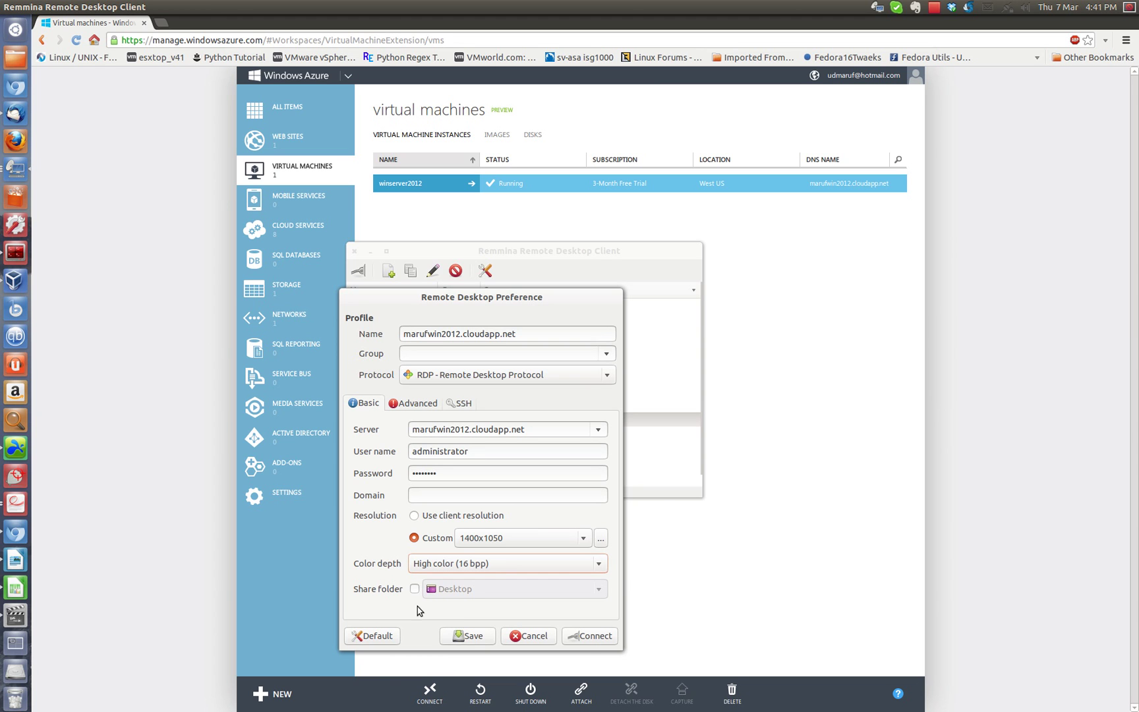
Save the marufwin2012.cloudapp.net profile, connect with it, and accept the server certificate
left_click(476, 636)
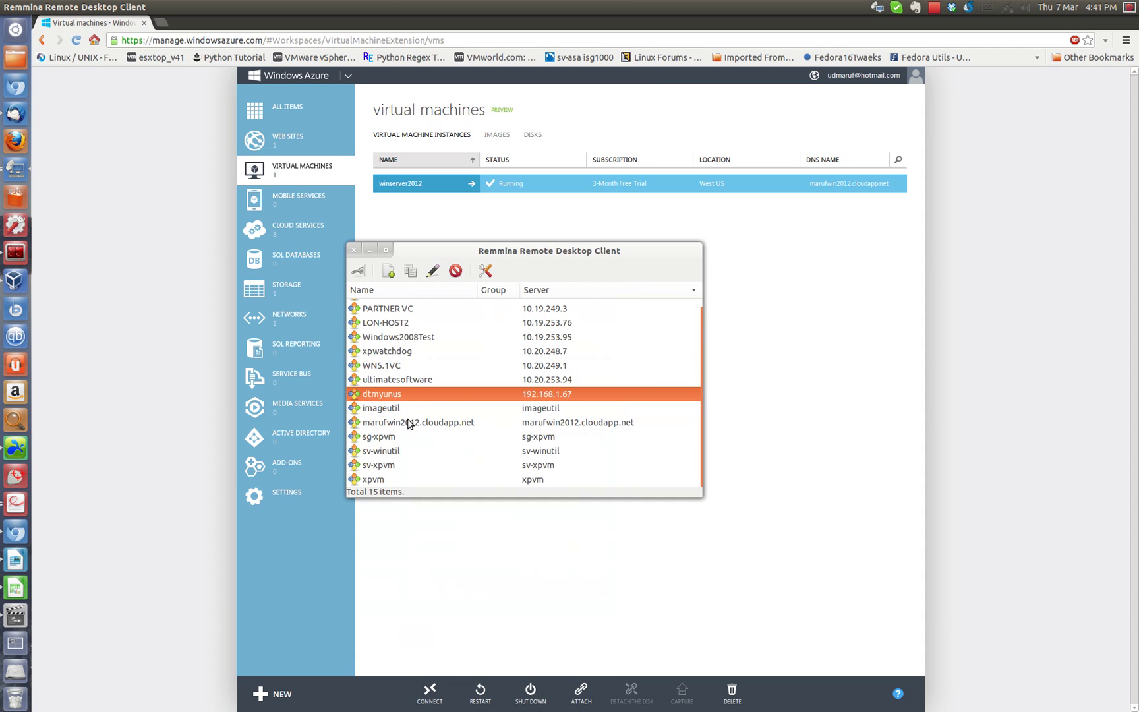
double_click(412, 426)
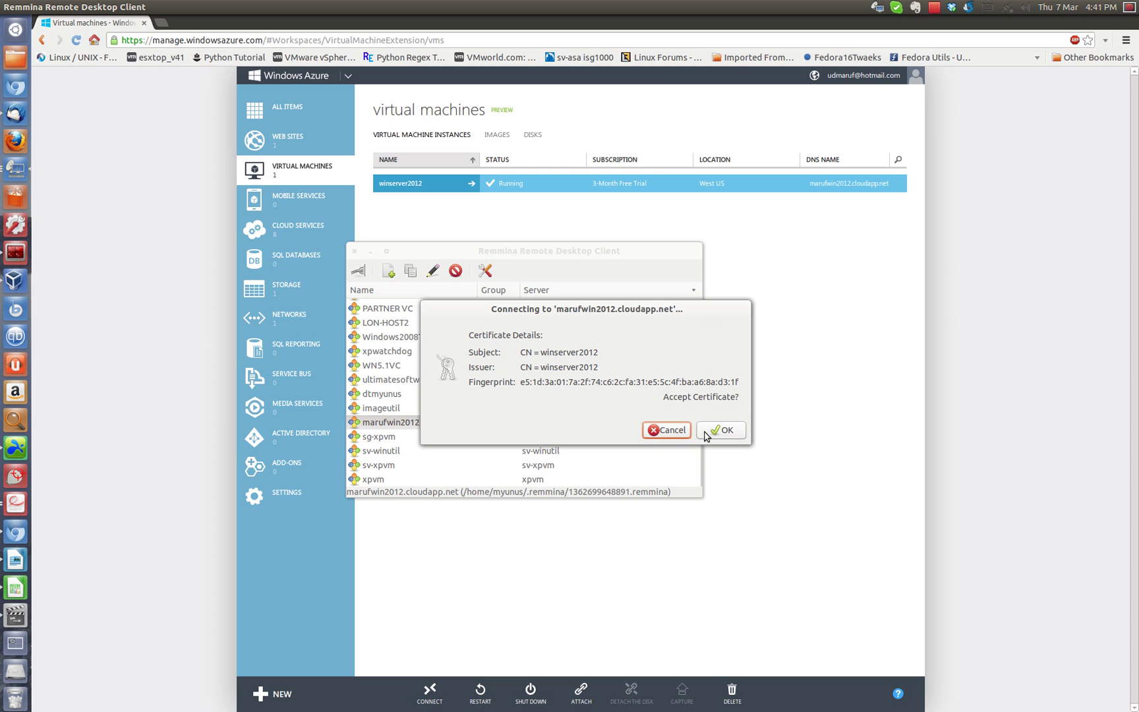
left_click(722, 431)
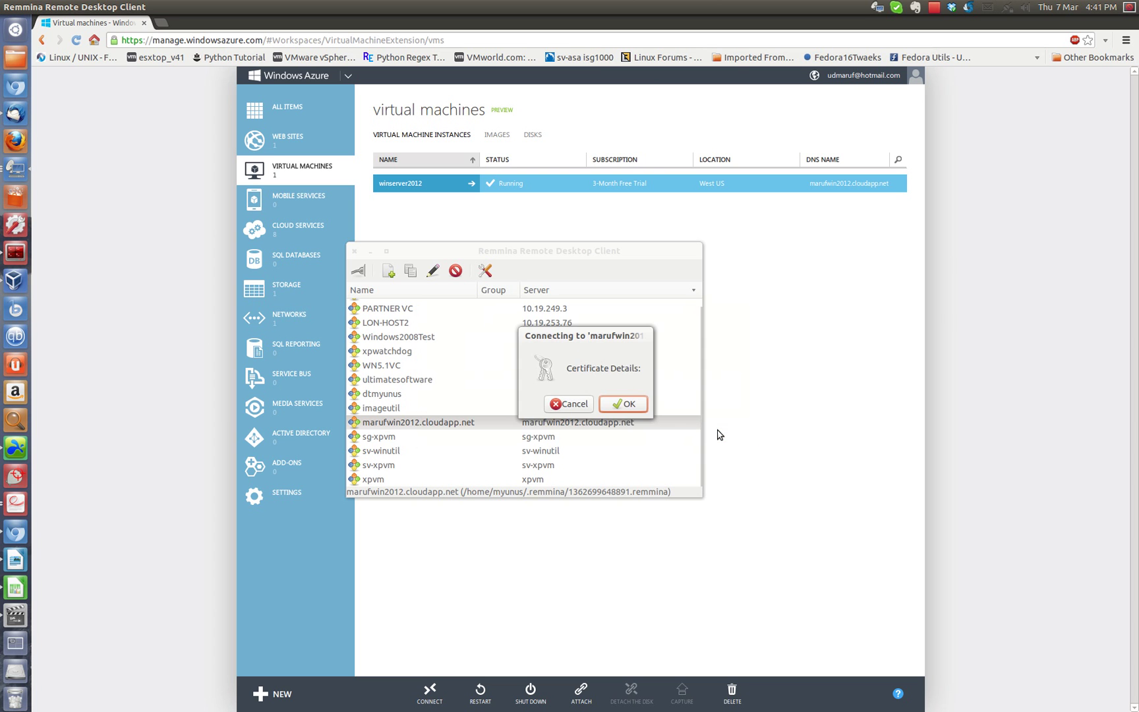
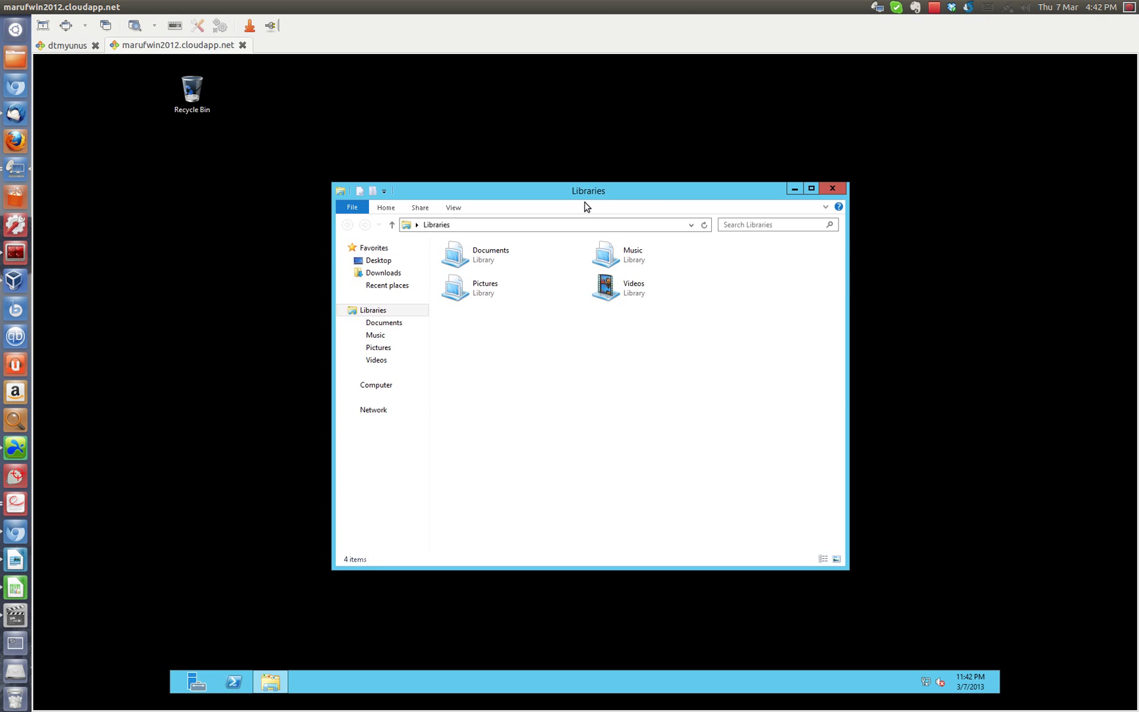
Nudge the Explorer Libraries window down and left, then close it as Server Manager starts
left_click_drag(599, 200, 586, 214)
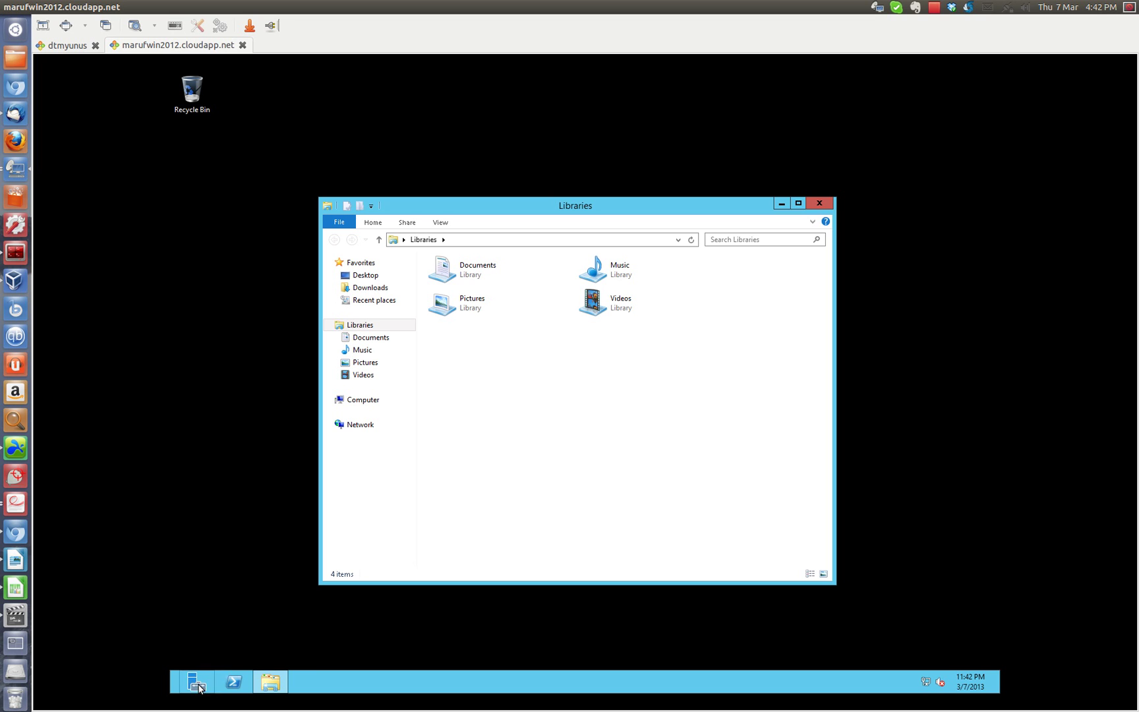
left_click_drag(679, 210, 665, 217)
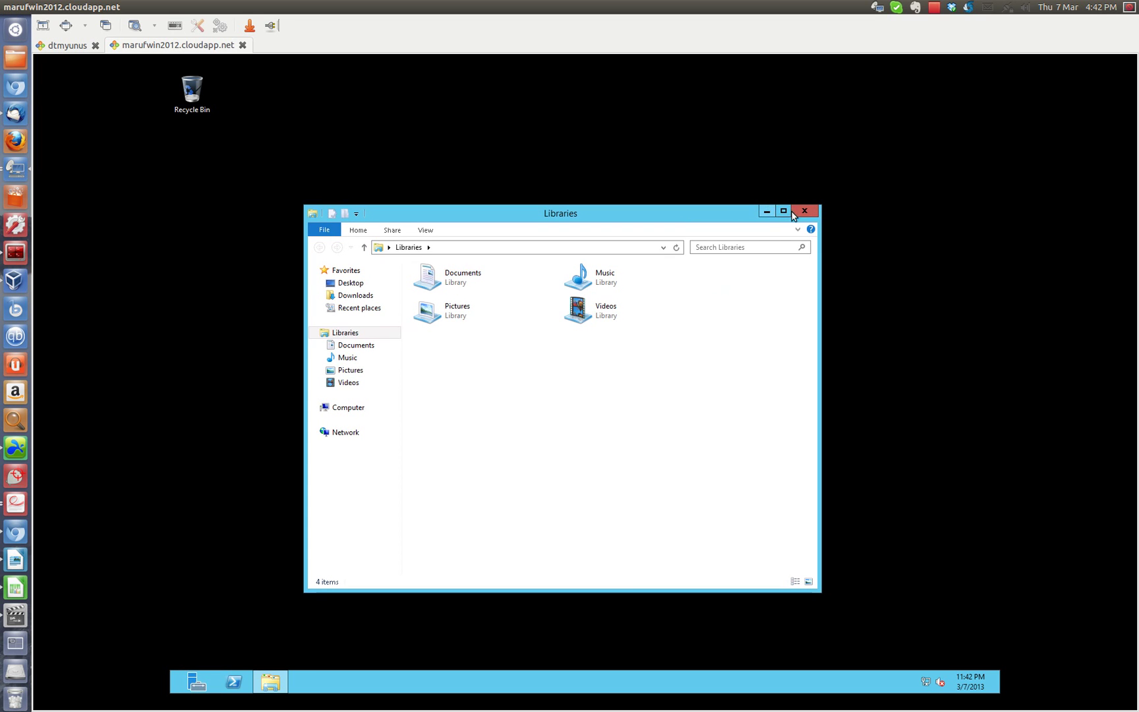
left_click(805, 210)
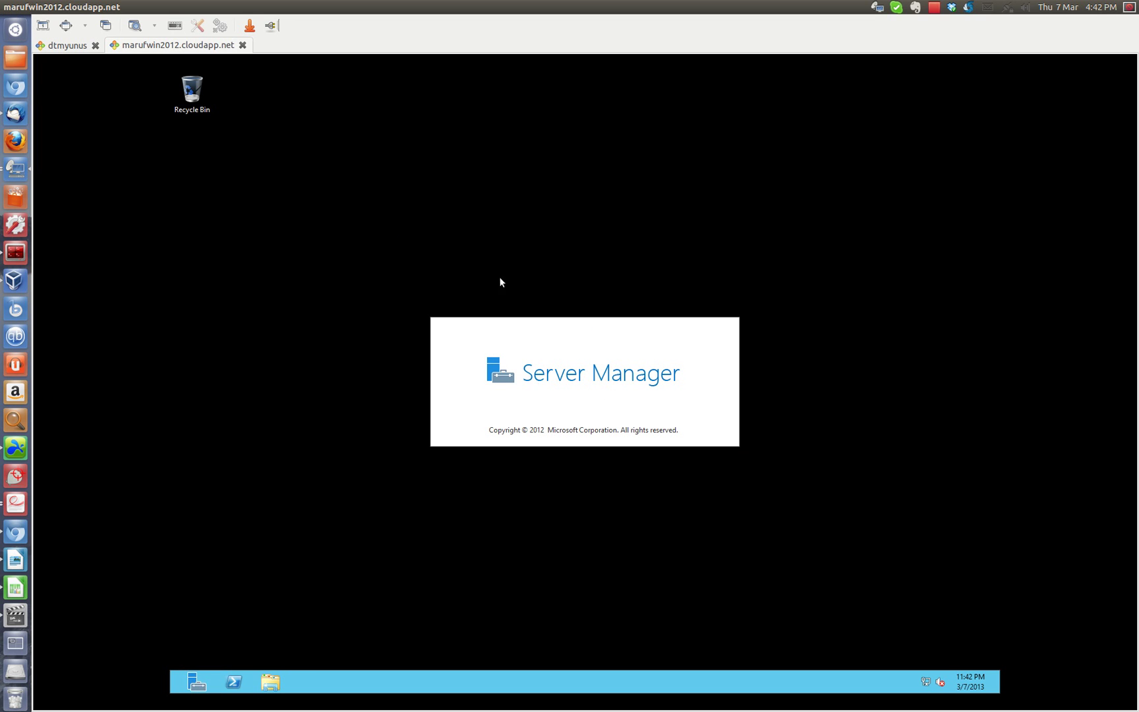